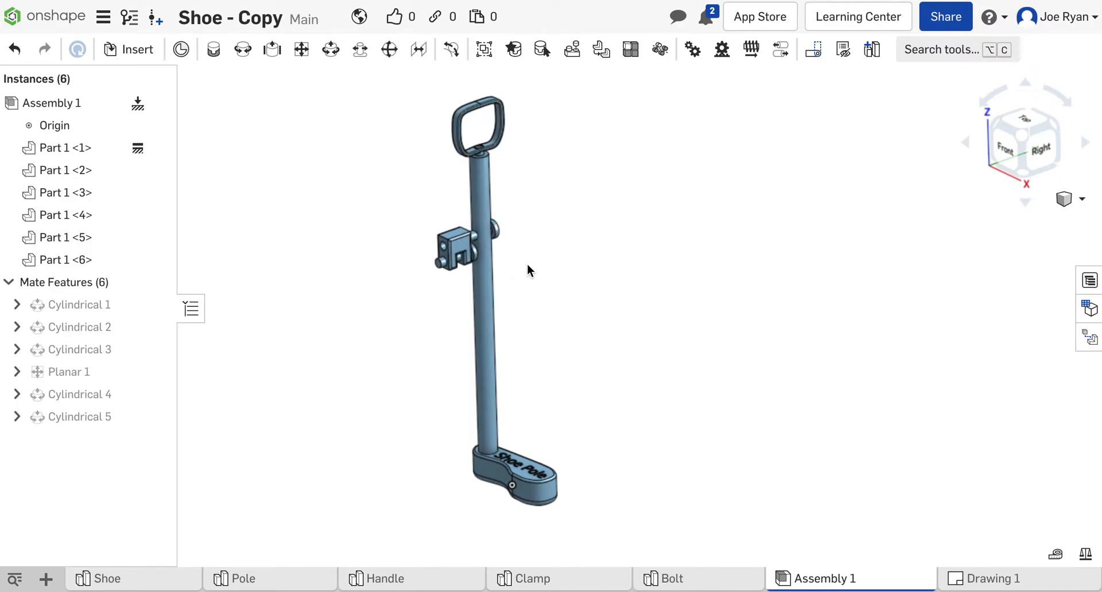
- Examine the shoe pole assembly and its existing finished drawing, Drawing 1, and return to Assembly 1
{"action": "mouse_move", "coordinate": [567, 301]}
{"action": "right_mouse_down"}
{"action": "mouse_move", "coordinate": [583, 294]}
{"action": "mouse_move", "coordinate": [577, 305]}
{"action": "right_mouse_up"}
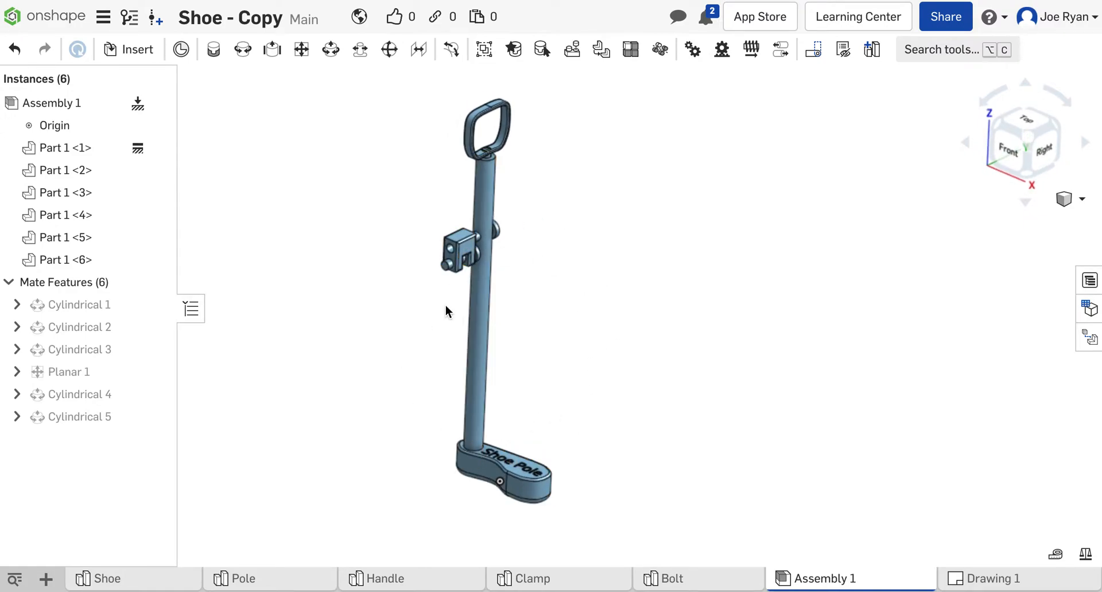
{"action": "middle_click_drag", "start_coordinate": [602, 315], "coordinate": [586, 325]}
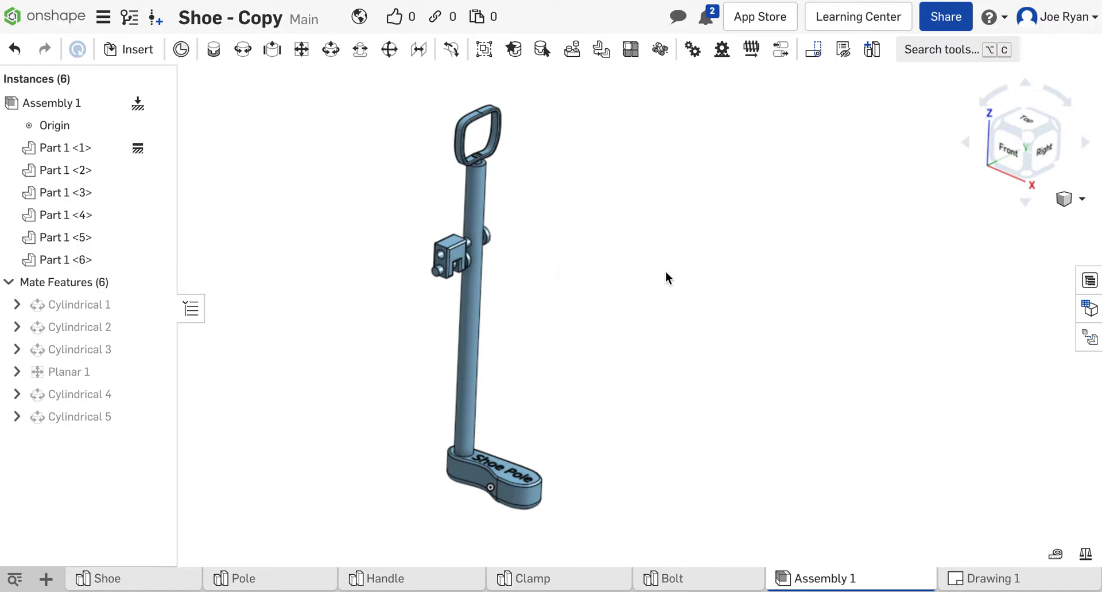
{"action": "mouse_move", "coordinate": [993, 586]}
{"action": "left_click", "coordinate": [992, 584]}
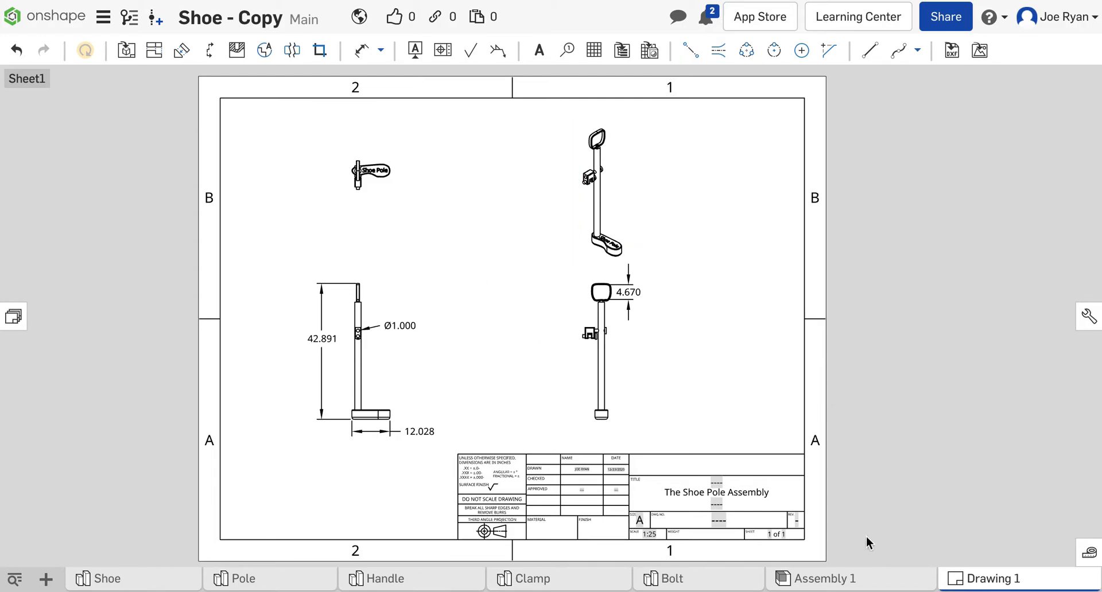
{"action": "left_click", "coordinate": [837, 579]}
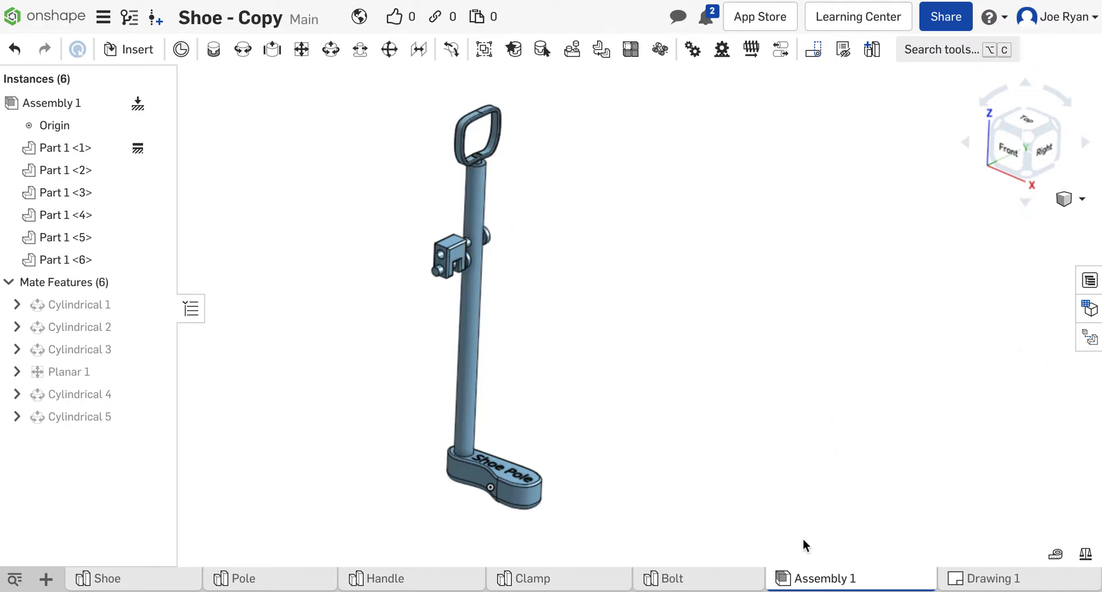
- Create a drawing of Assembly 1 from the ANSI_A_INCH.dwt template with no views, and dismiss the initial view insertion
{"action": "mouse_move", "coordinate": [825, 585]}
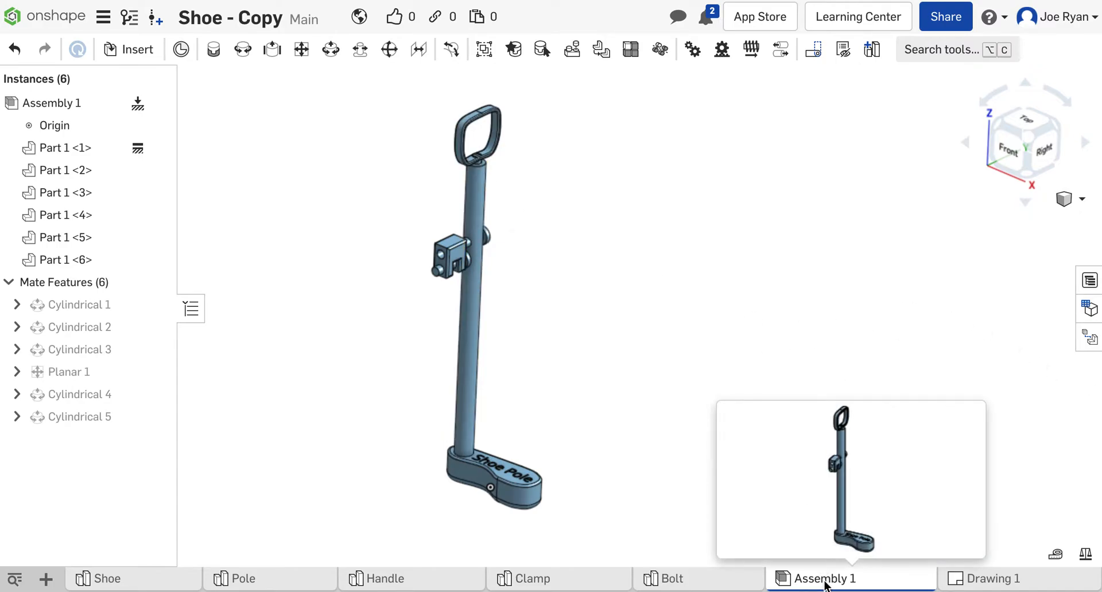
{"action": "right_click", "coordinate": [825, 584]}
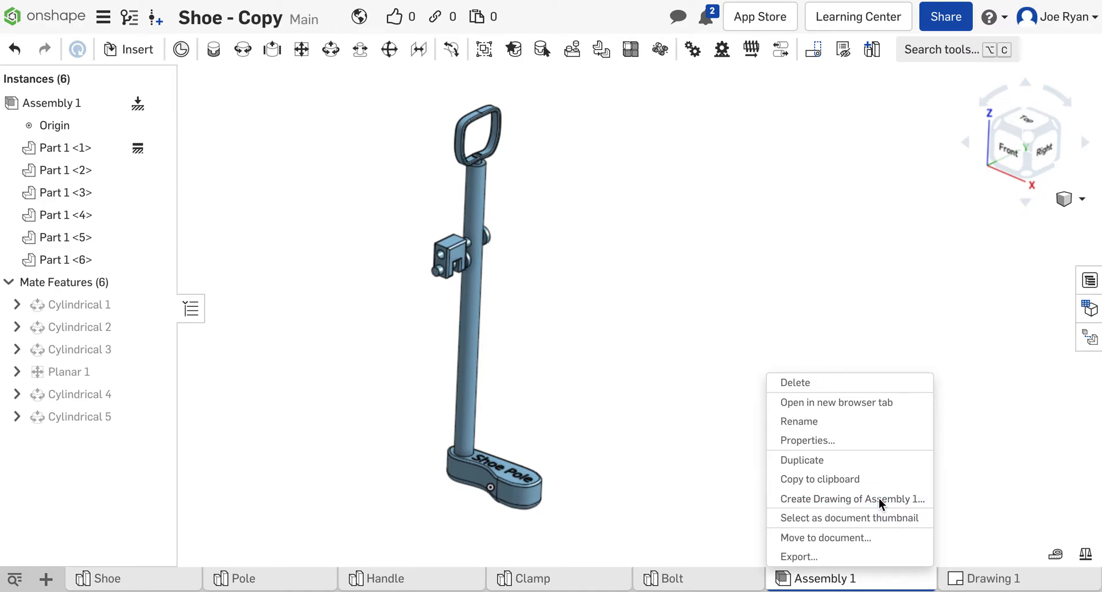
{"action": "left_click", "coordinate": [881, 504]}
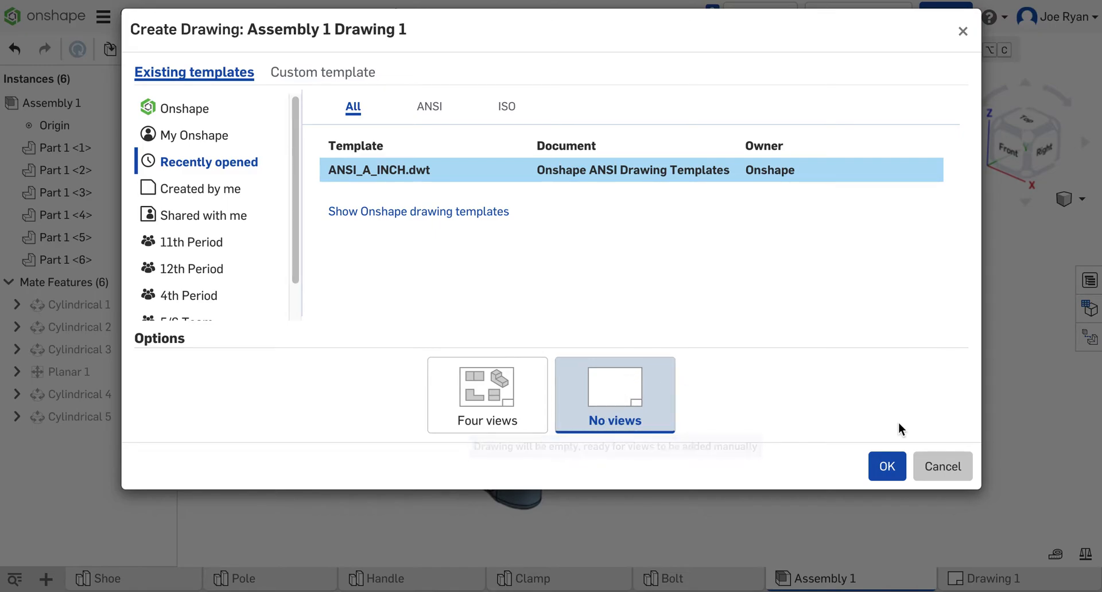
{"action": "left_click", "coordinate": [892, 463]}
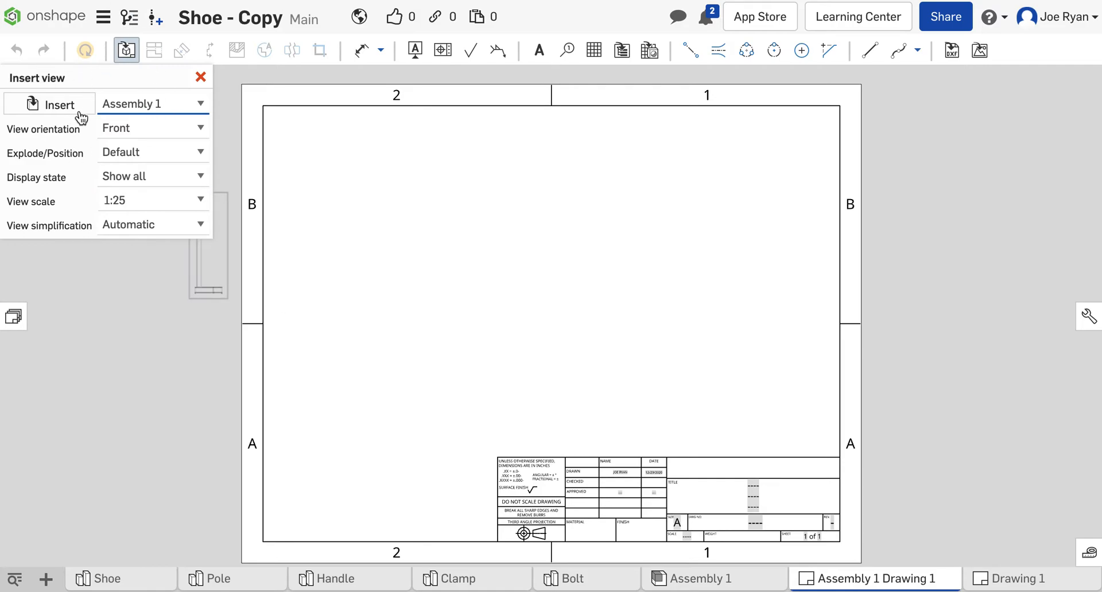
{"action": "left_click", "coordinate": [201, 77]}
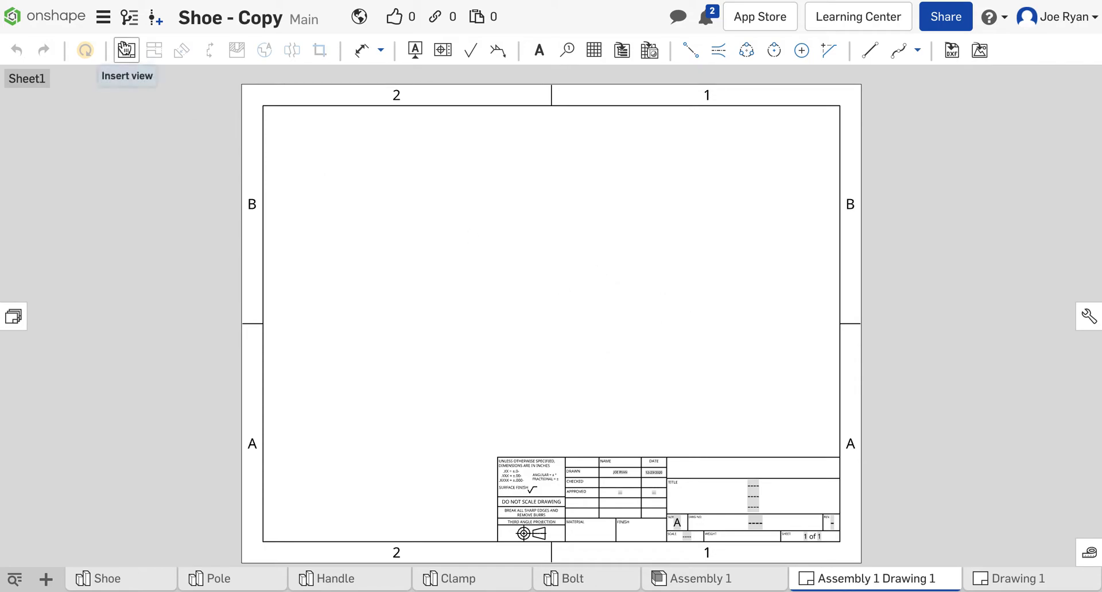
- Insert a front view of Assembly 1 at 1:25 scale in the sheet's lower-left area and project a top view above it
{"action": "left_click", "coordinate": [128, 51]}
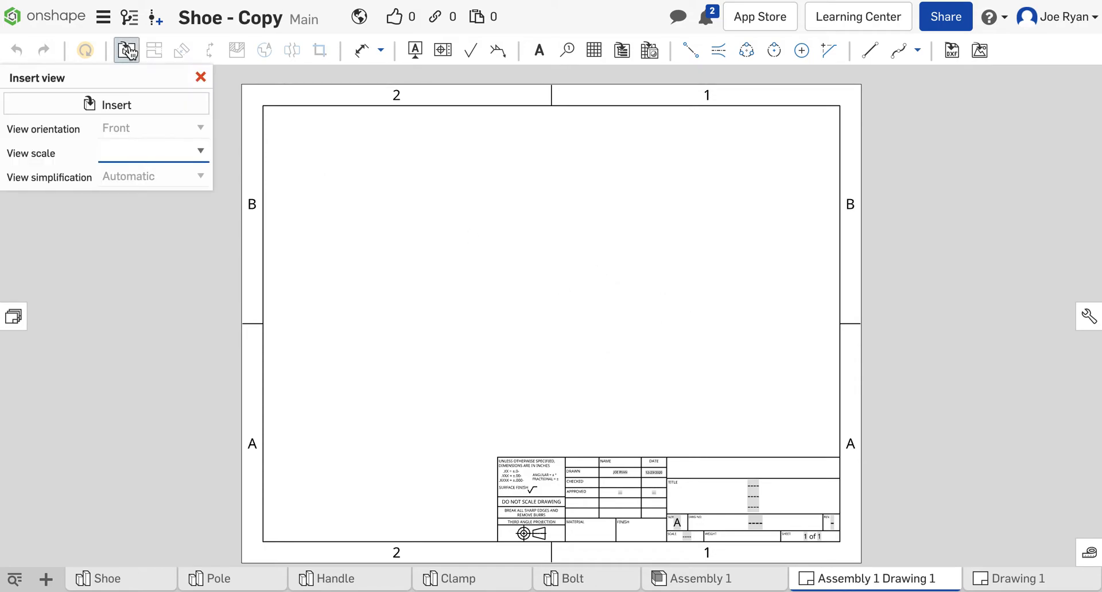
{"action": "left_click", "coordinate": [146, 113]}
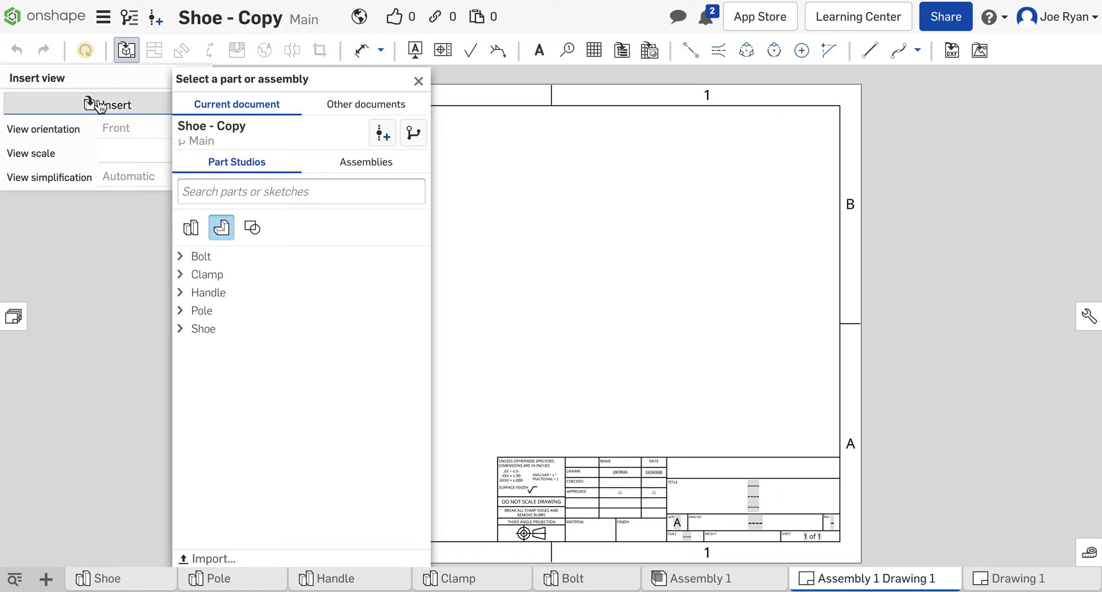
{"action": "left_click", "coordinate": [365, 163]}
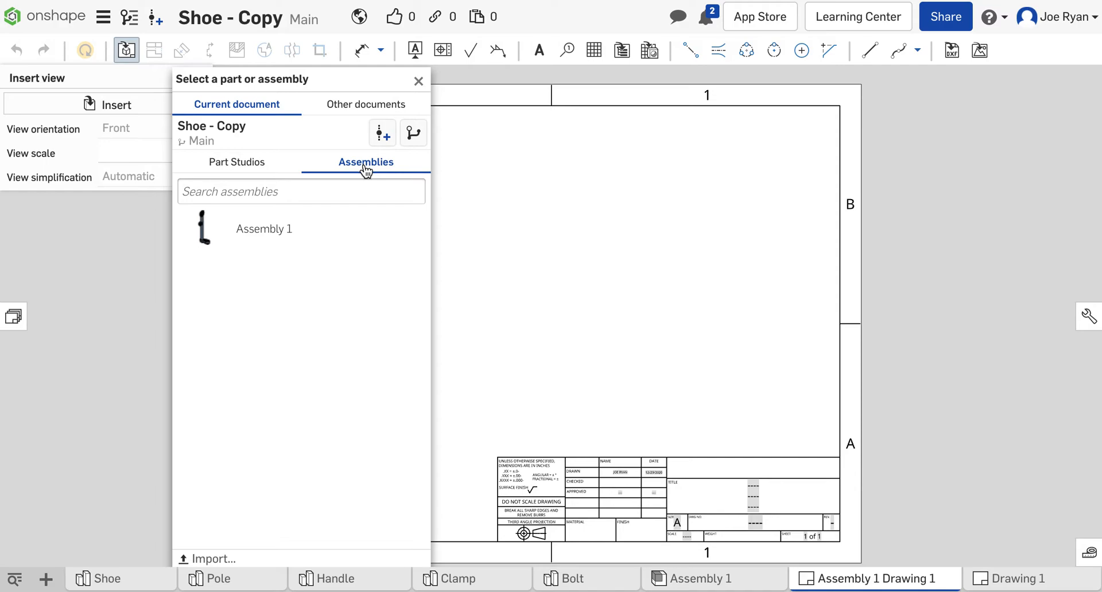
{"action": "left_click", "coordinate": [255, 229]}
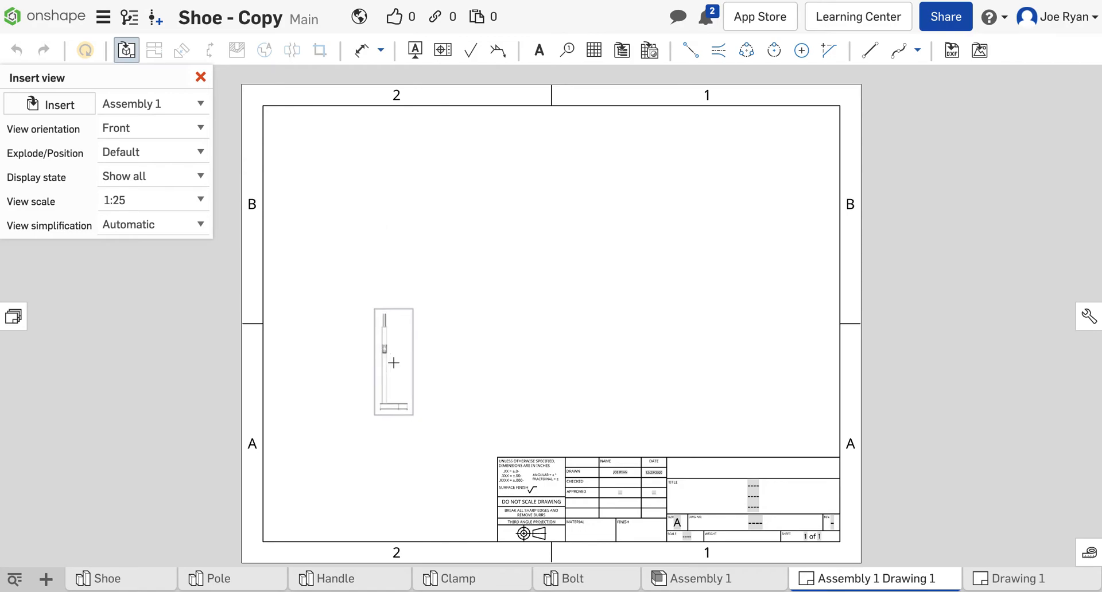
{"action": "left_click", "coordinate": [393, 363]}
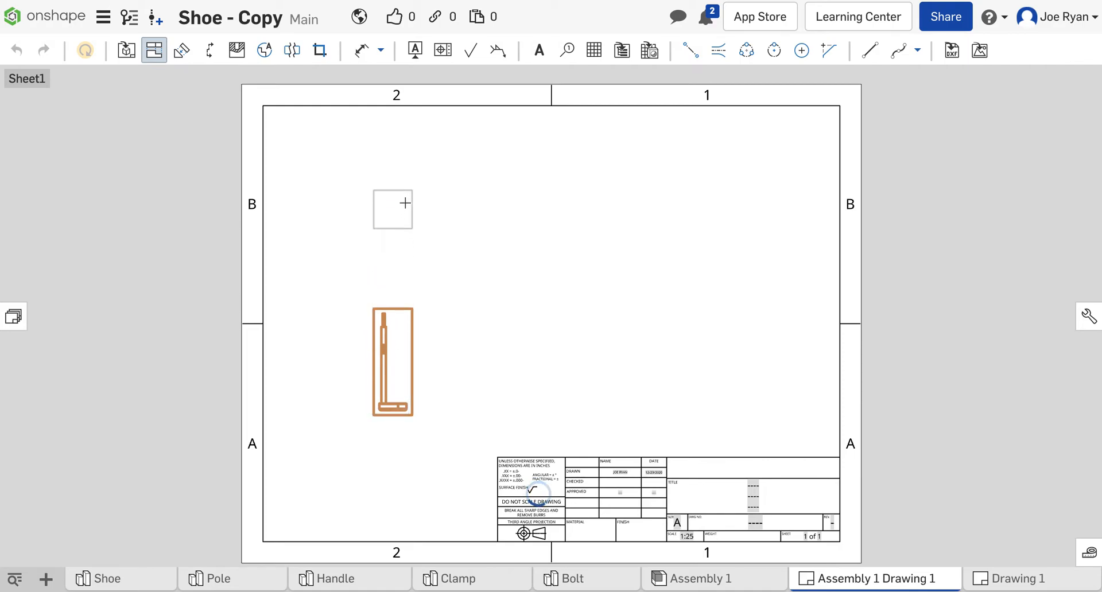
{"action": "left_click", "coordinate": [406, 203]}
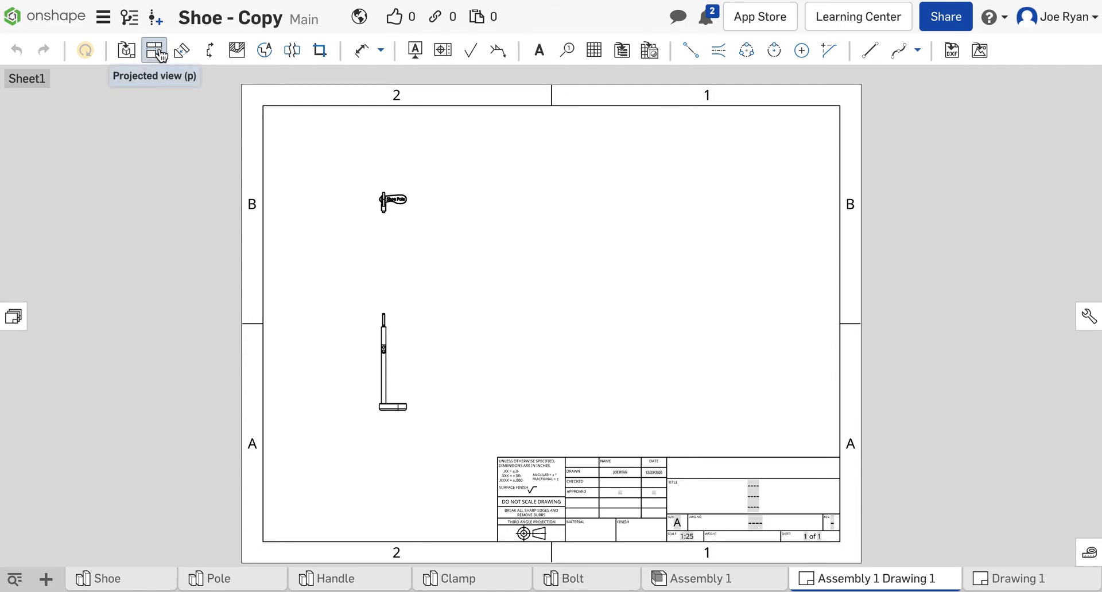
- Project a side view to the right of the front view and an isometric view diagonally up to its right
{"action": "left_click", "coordinate": [160, 55]}
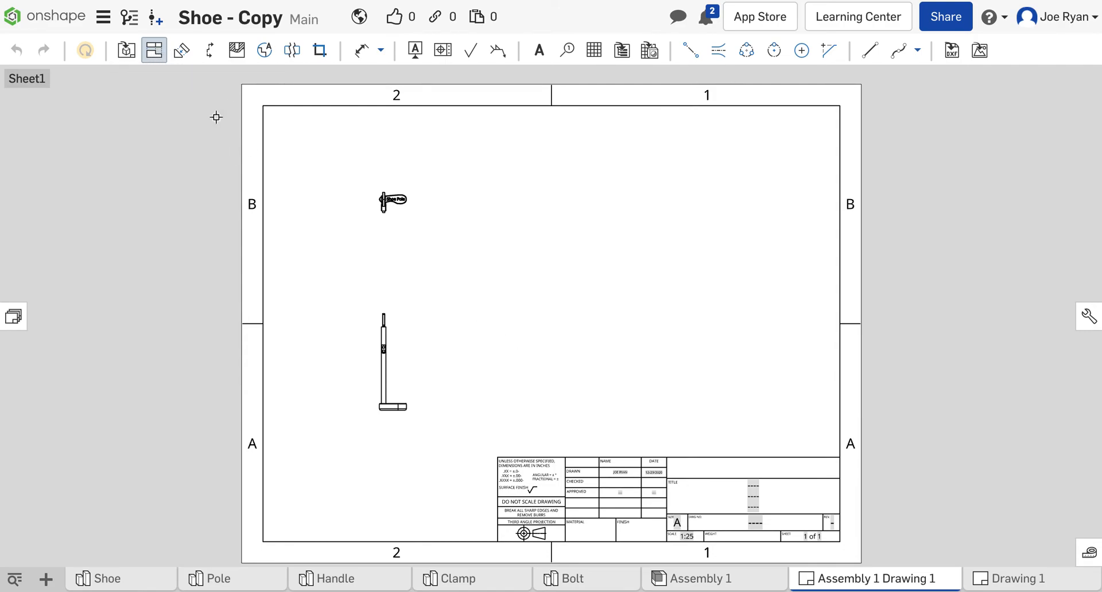
{"action": "left_click", "coordinate": [383, 351]}
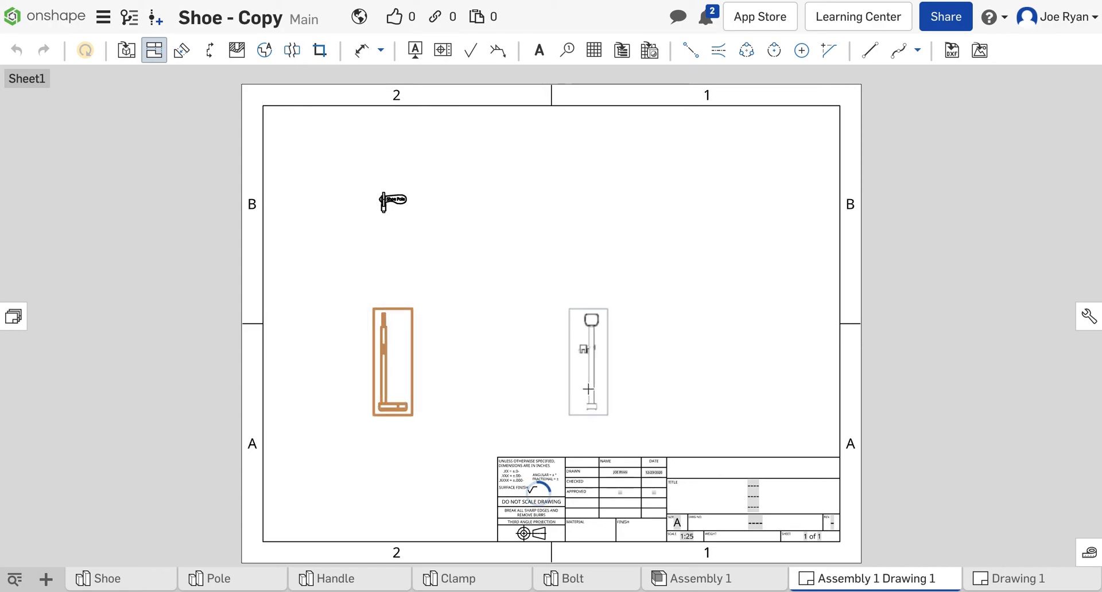
{"action": "left_click", "coordinate": [588, 389]}
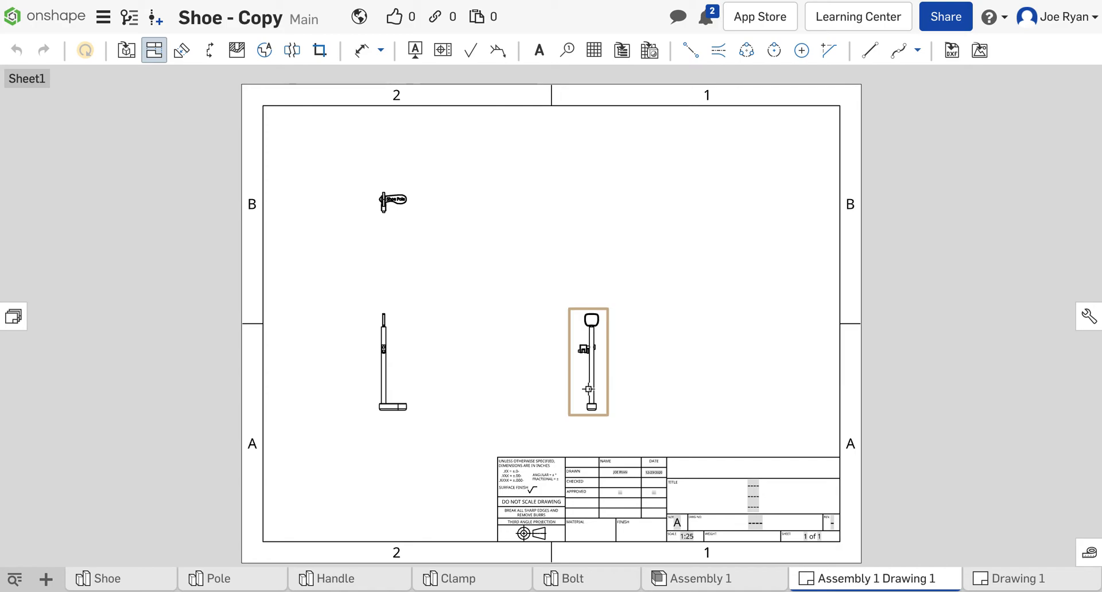
{"action": "left_click", "coordinate": [401, 335]}
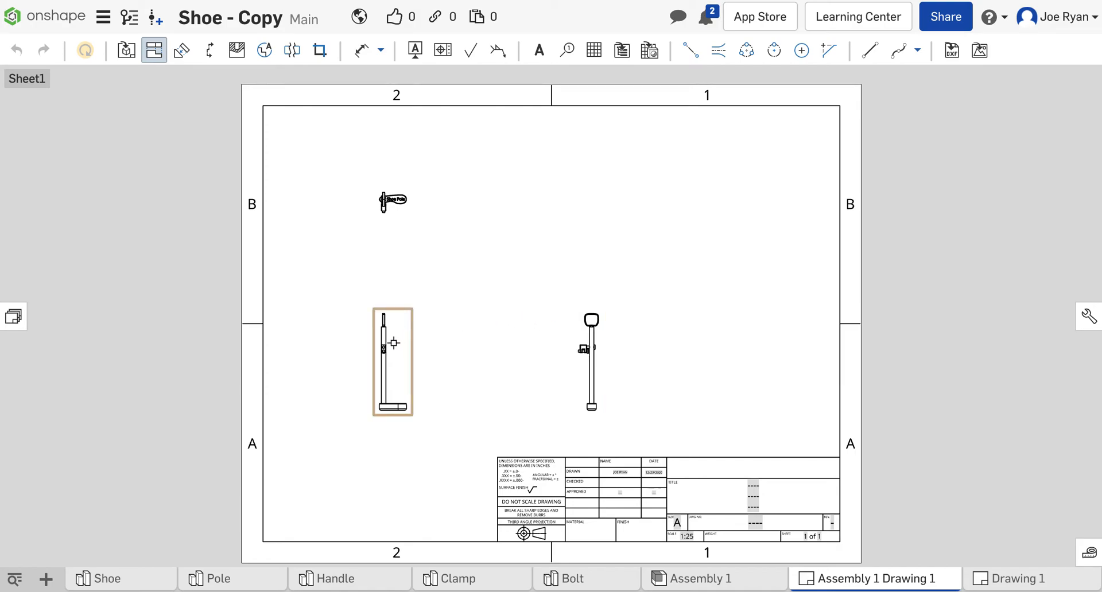
{"action": "left_click_drag", "start_coordinate": [396, 341], "coordinate": [589, 203]}
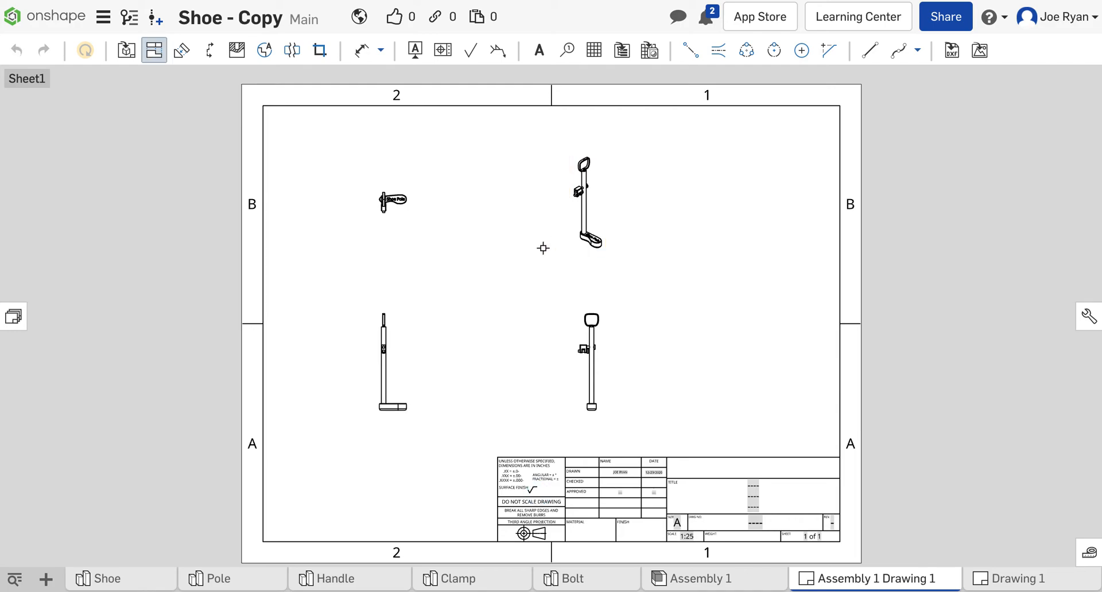
{"action": "key", "text": "Escape"}
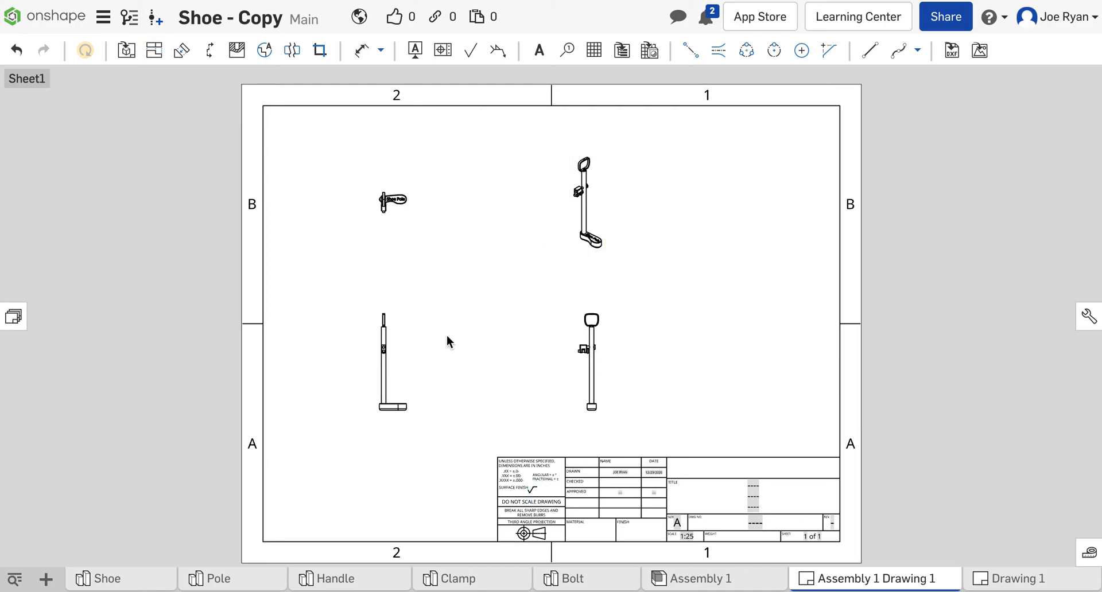
- Dimension the overall height of the front view from the shoe's bottom edge to the handle's top, placed left of the pole
{"action": "scroll", "coordinate": [491, 317], "scroll_direction": "up", "scroll_amount": 5}
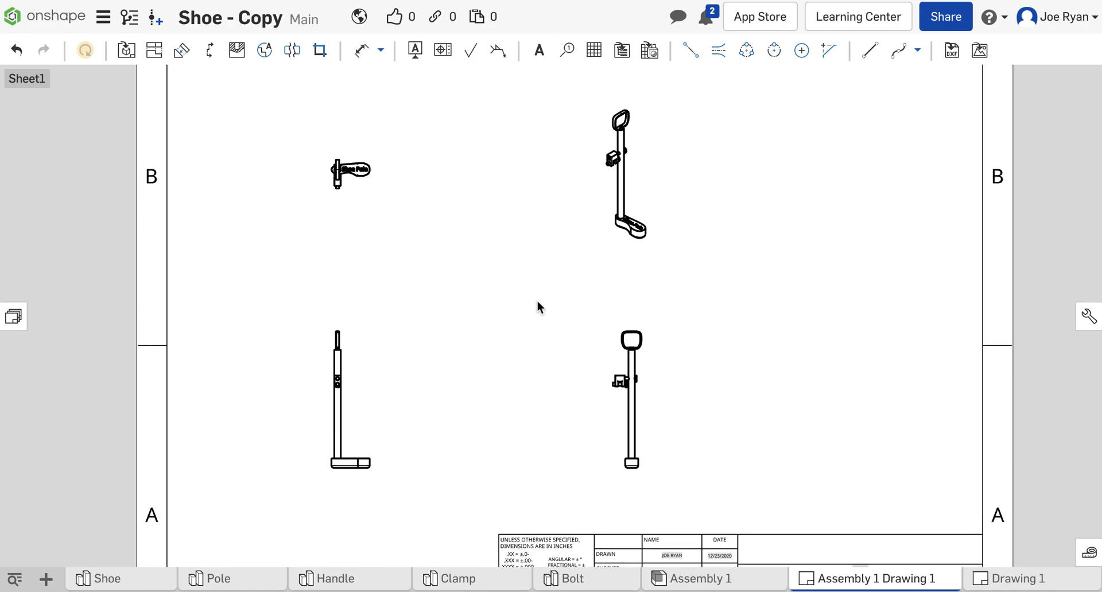
{"action": "middle_click_drag", "start_coordinate": [536, 300], "coordinate": [629, 271]}
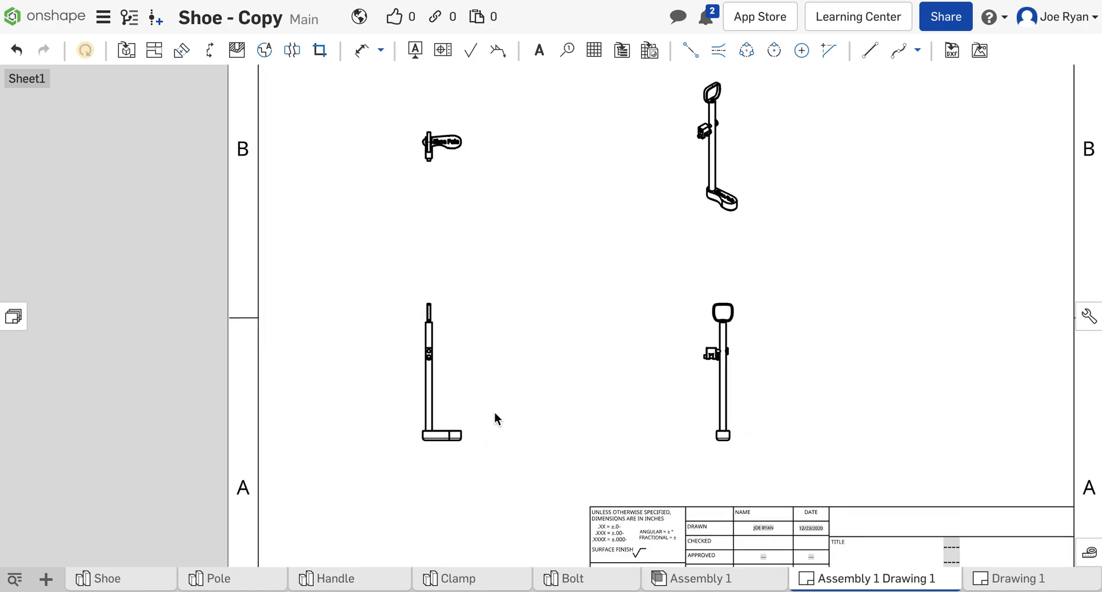
{"action": "scroll", "coordinate": [568, 338], "scroll_direction": "up", "scroll_amount": 3}
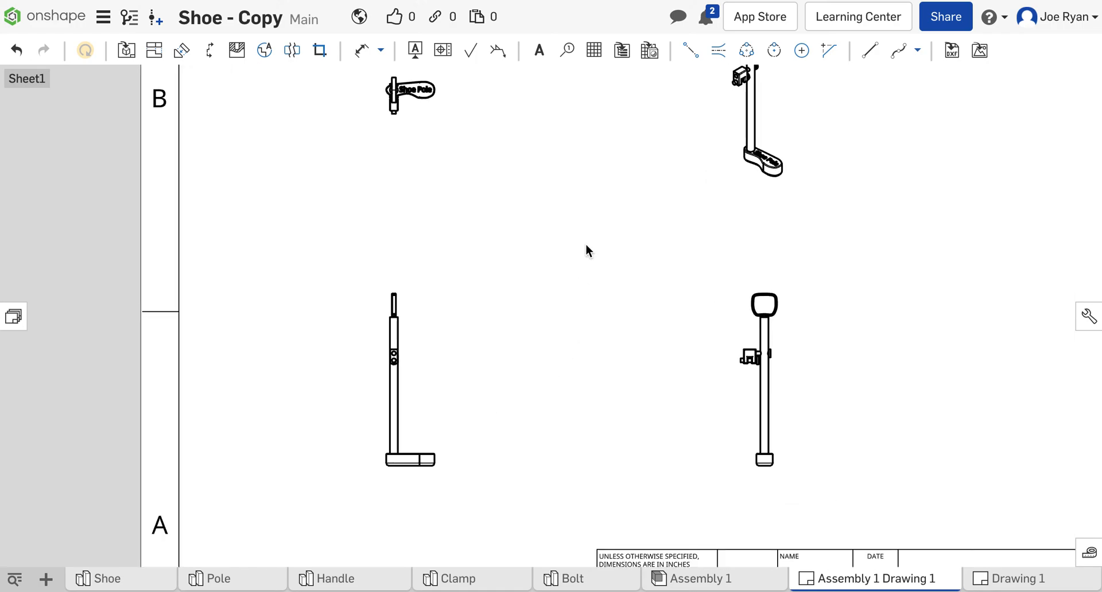
{"action": "middle_click_drag", "start_coordinate": [542, 339], "coordinate": [586, 294]}
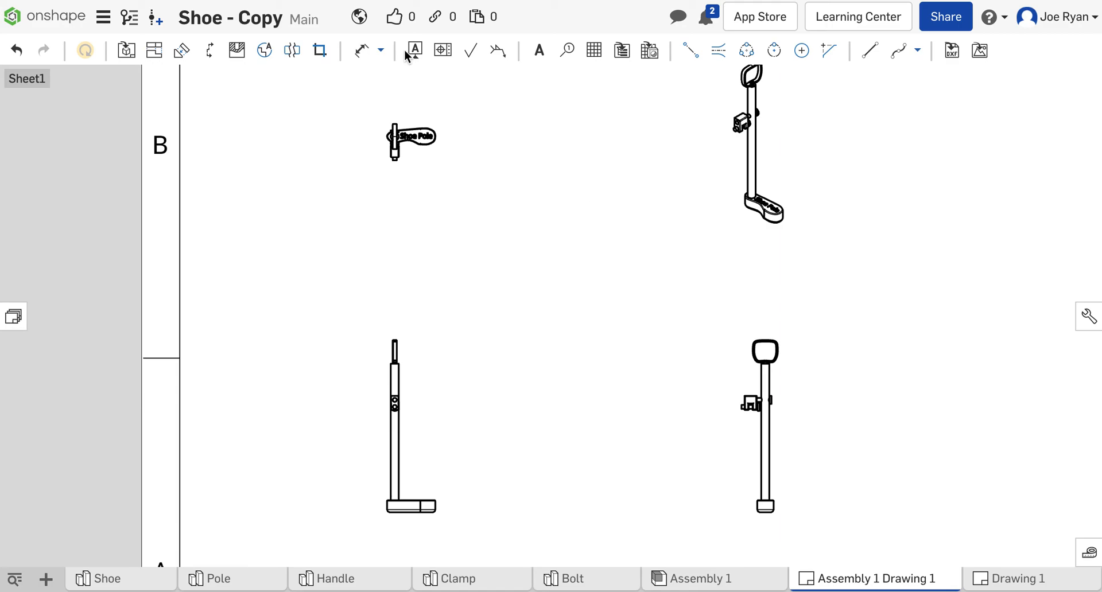
{"action": "left_click", "coordinate": [358, 55]}
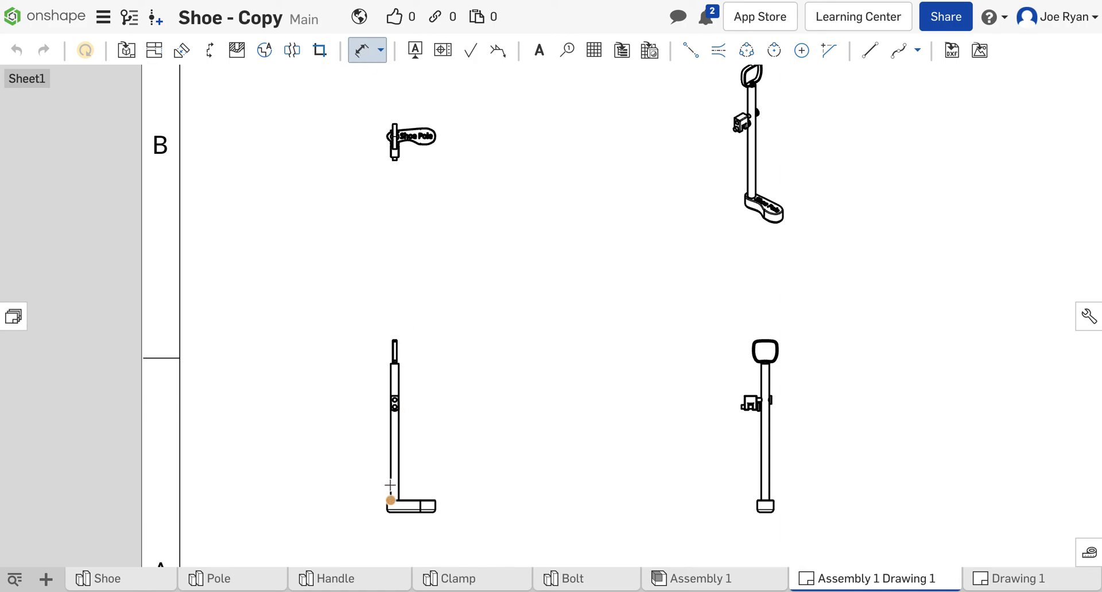
{"action": "left_click", "coordinate": [398, 461]}
{"action": "left_click", "coordinate": [408, 517]}
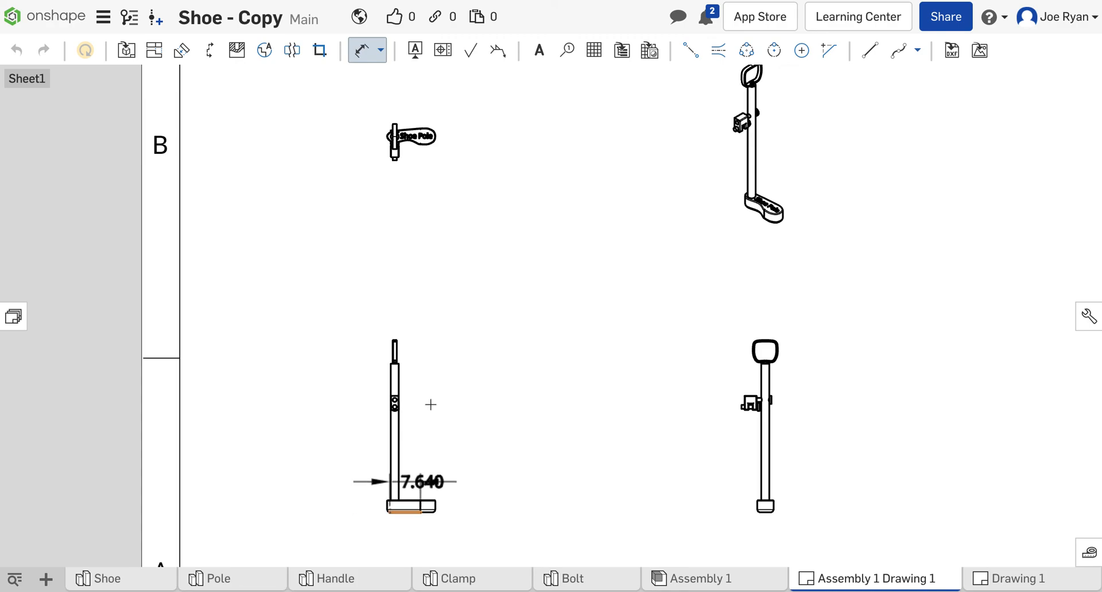
{"action": "left_click", "coordinate": [396, 340]}
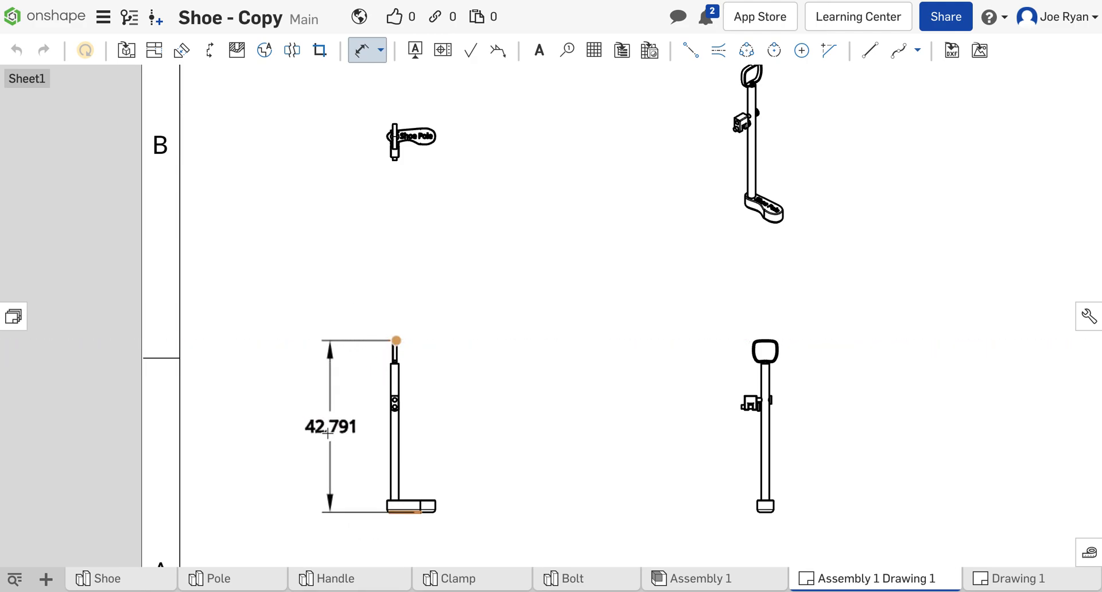
{"action": "left_click", "coordinate": [328, 428]}
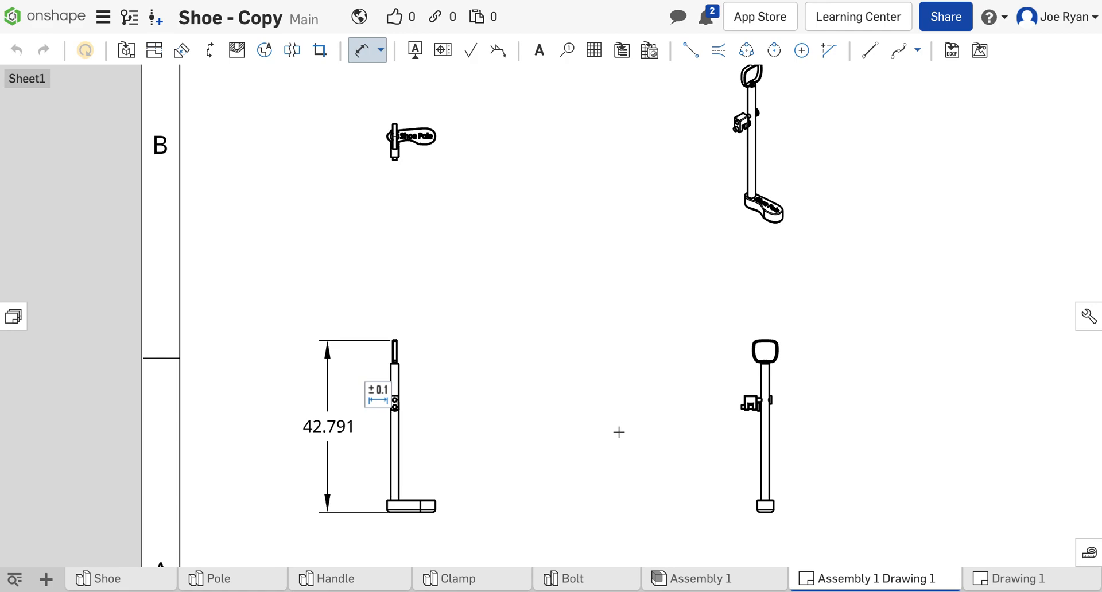
- Dimension the shoe's length between its two end edges in the front view, placed below the shoe
{"action": "scroll", "coordinate": [428, 501], "scroll_direction": "up", "scroll_amount": 3}
{"action": "middle_click_drag", "start_coordinate": [459, 466], "coordinate": [482, 395]}
{"action": "scroll", "coordinate": [482, 395], "scroll_direction": "up", "scroll_amount": 2}
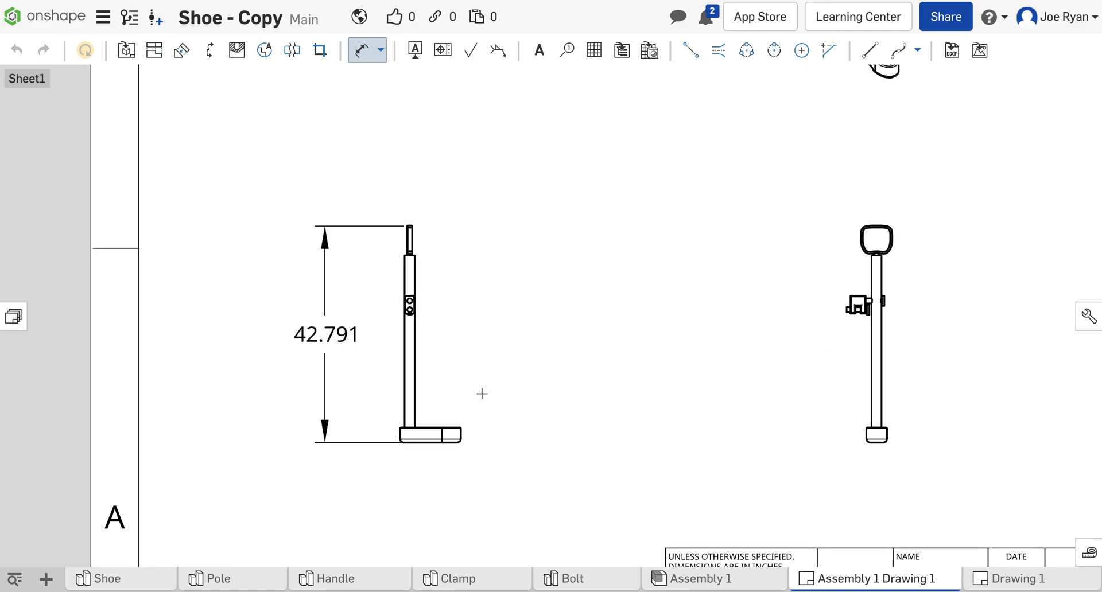
{"action": "scroll", "coordinate": [470, 419], "scroll_direction": "up", "scroll_amount": 2}
{"action": "left_click", "coordinate": [375, 442]}
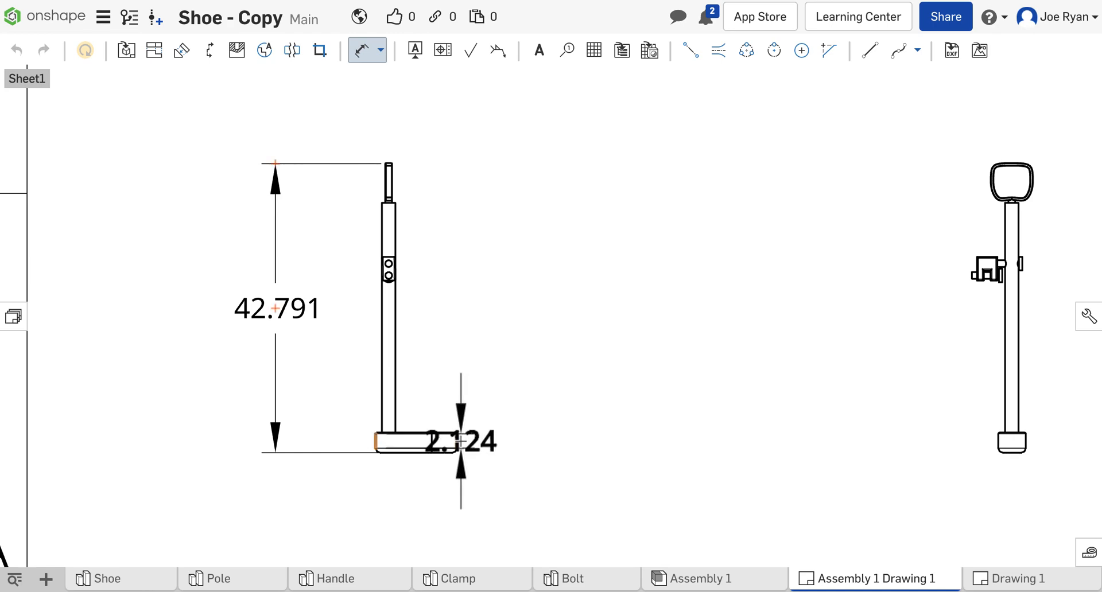
{"action": "left_click", "coordinate": [457, 442]}
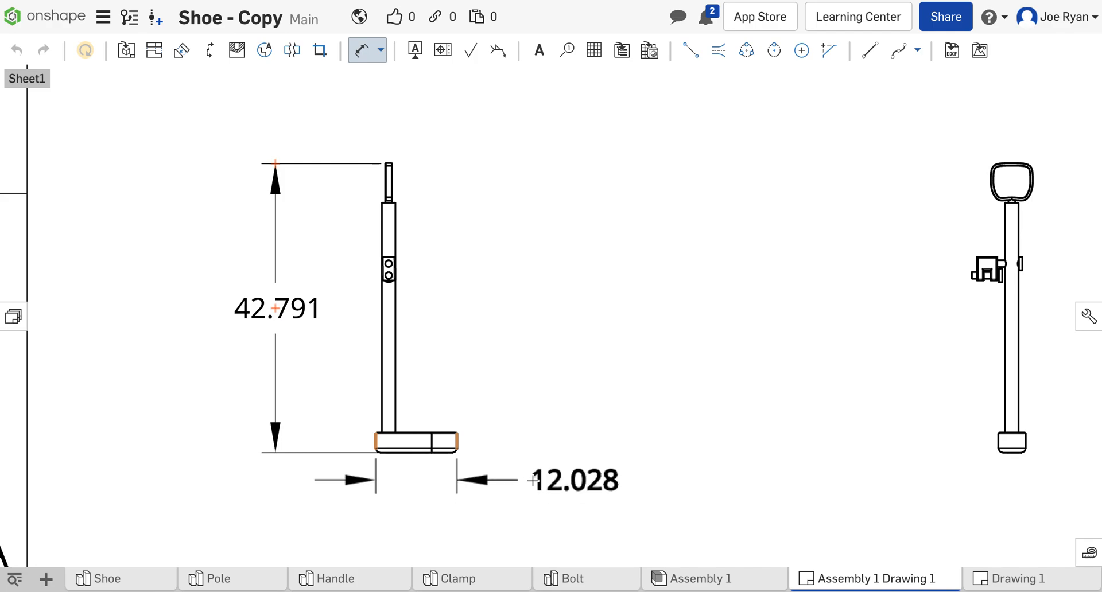
{"action": "left_click", "coordinate": [534, 480]}
{"action": "scroll", "coordinate": [770, 372], "scroll_direction": "down", "scroll_amount": 3}
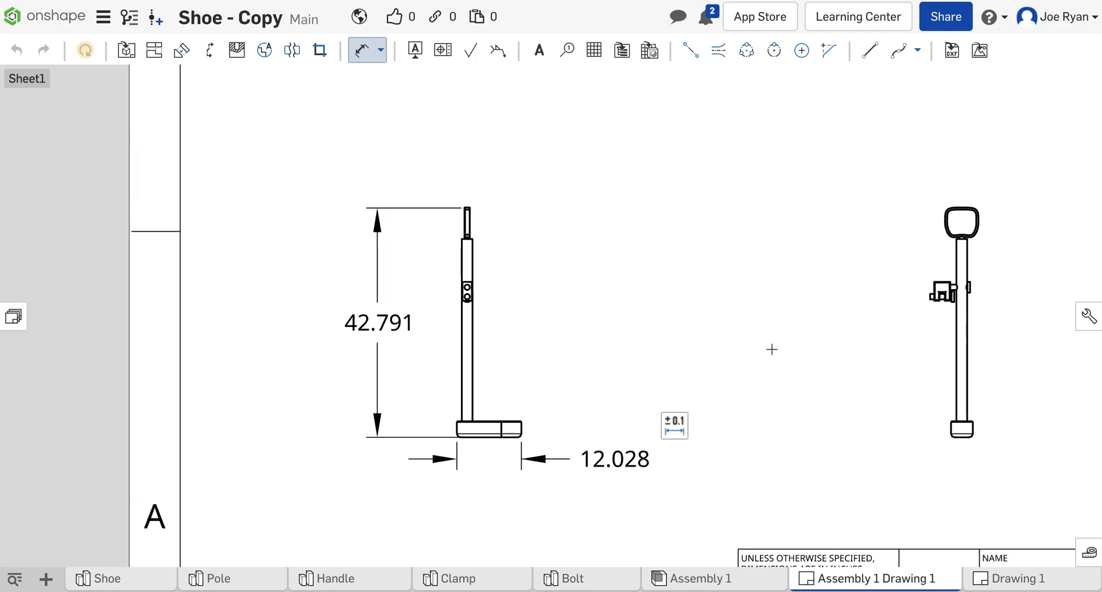
{"action": "scroll", "coordinate": [769, 339], "scroll_direction": "down", "scroll_amount": 2}
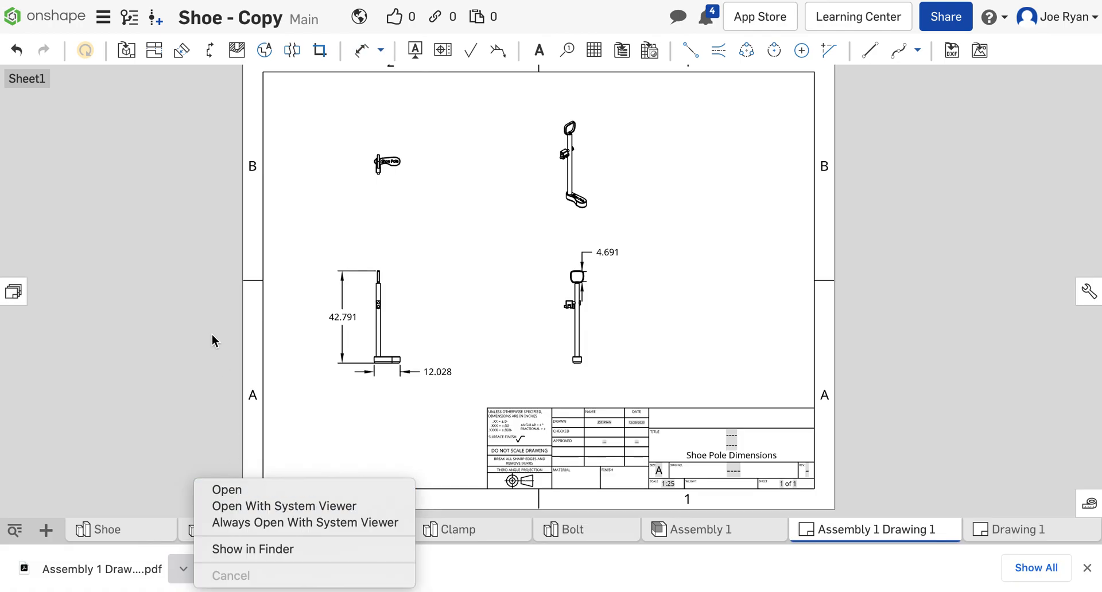
{"action": "left_click", "coordinate": [212, 335]}
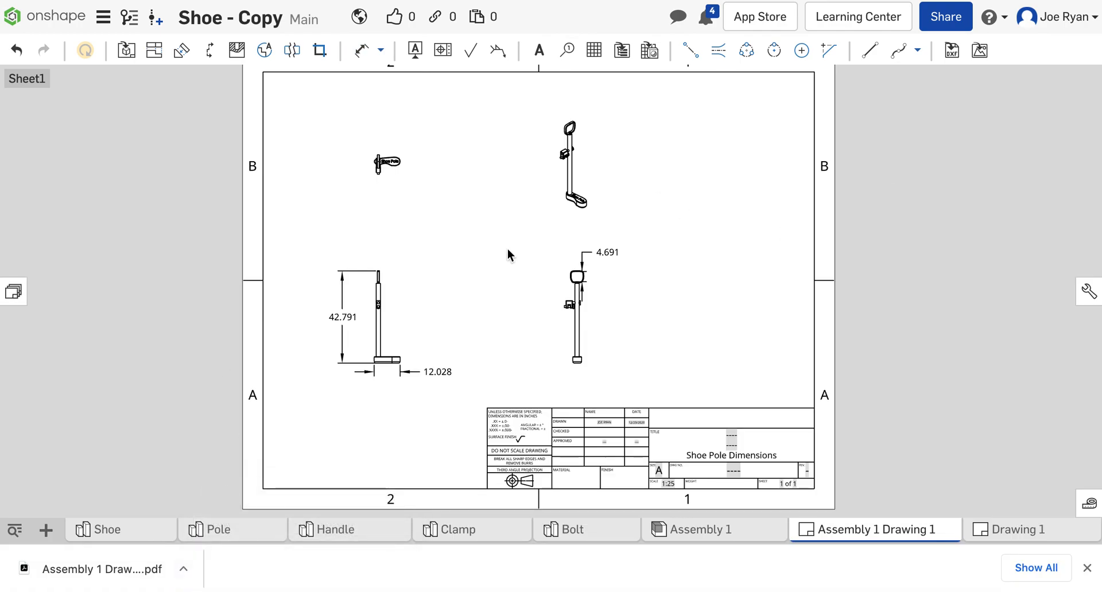